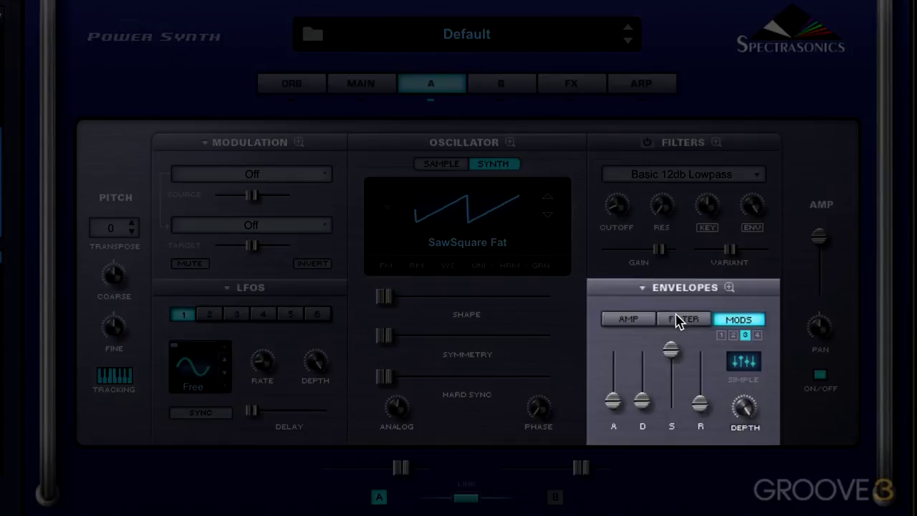
# Step: Switch layer A's Envelopes section to the FILTER envelope
pyautogui.click(680, 320)
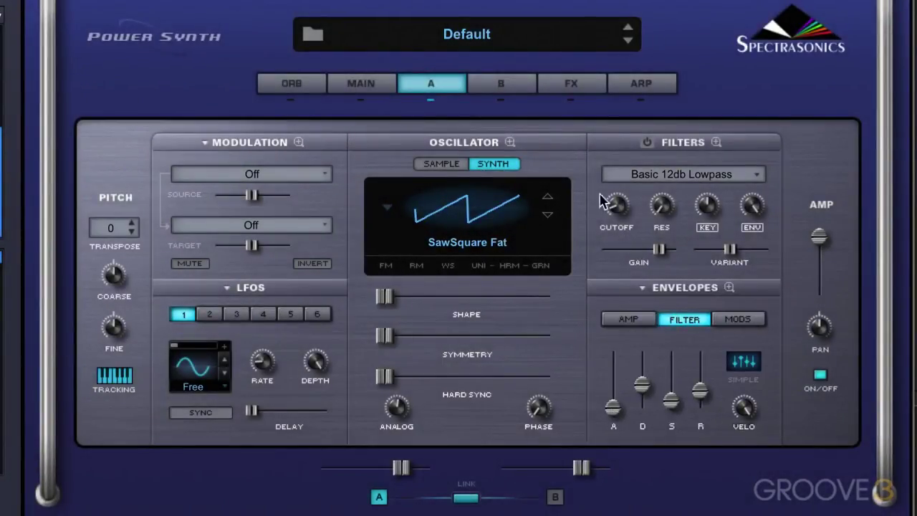
# Step: Step through layer A's amp, mod and filter envelopes, ending on mod envelope 4
pyautogui.click(629, 324)
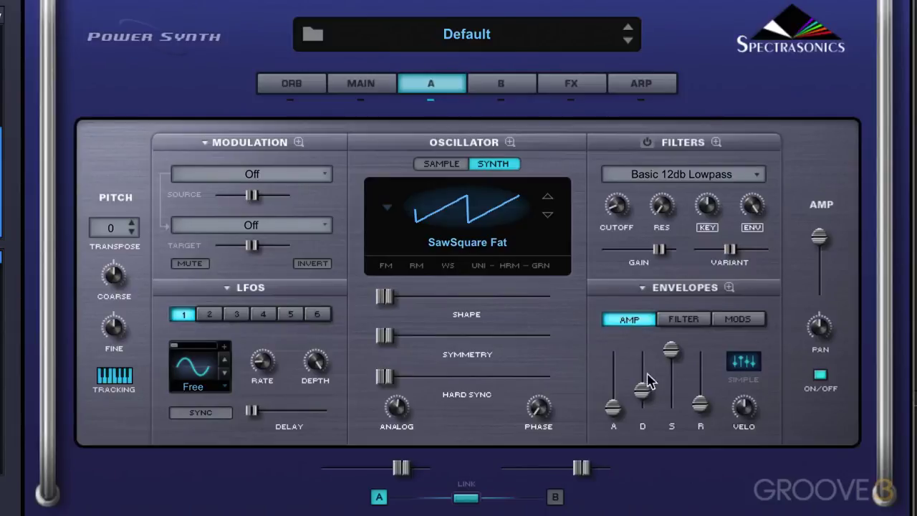
pyautogui.click(745, 322)
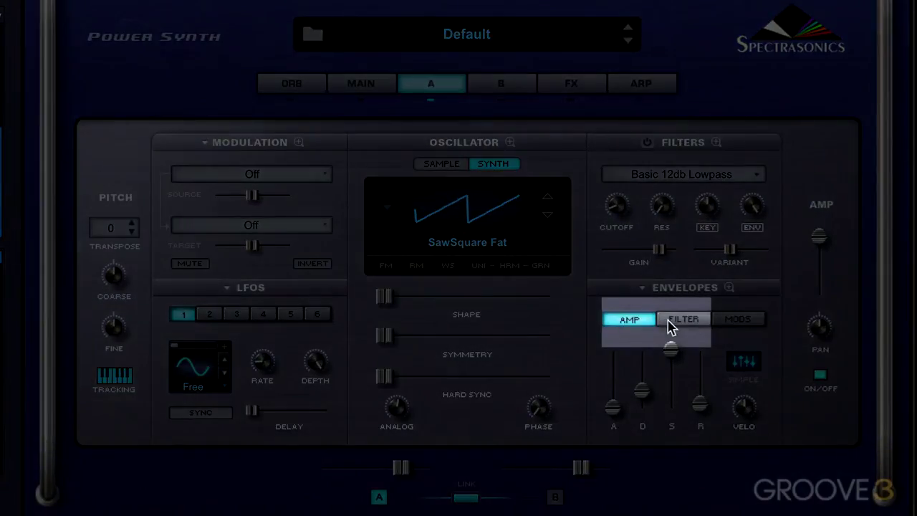
pyautogui.click(684, 321)
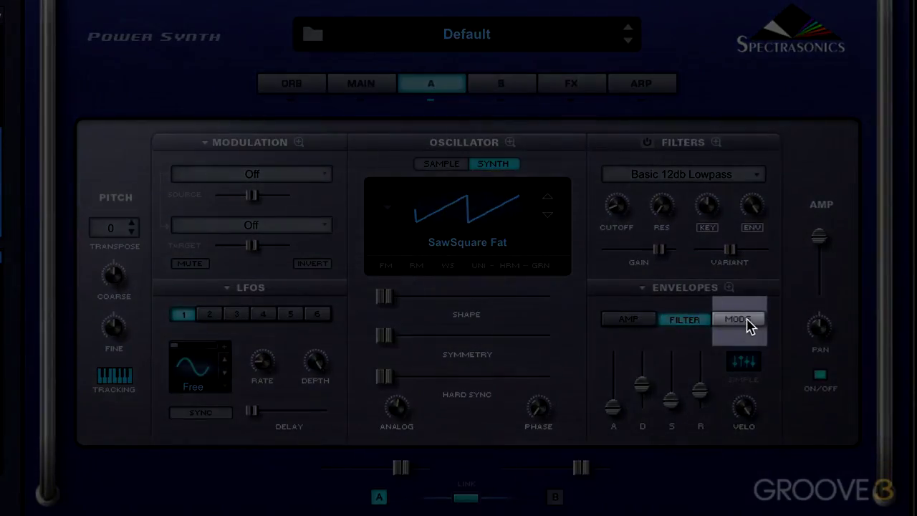
pyautogui.click(747, 322)
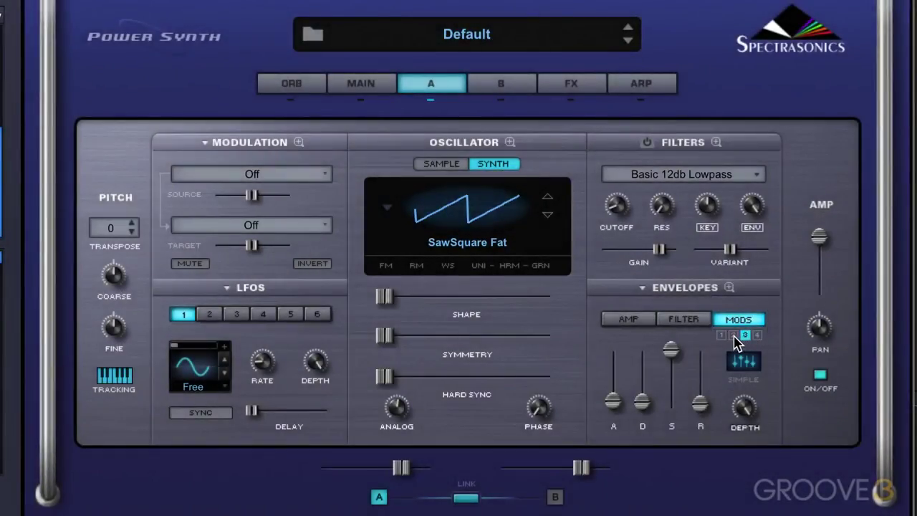
pyautogui.click(733, 335)
pyautogui.click(722, 334)
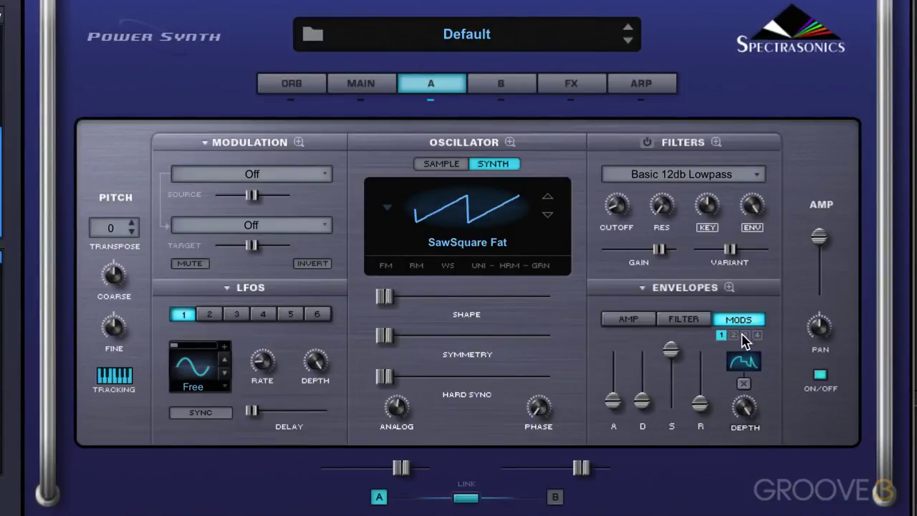
pyautogui.click(757, 335)
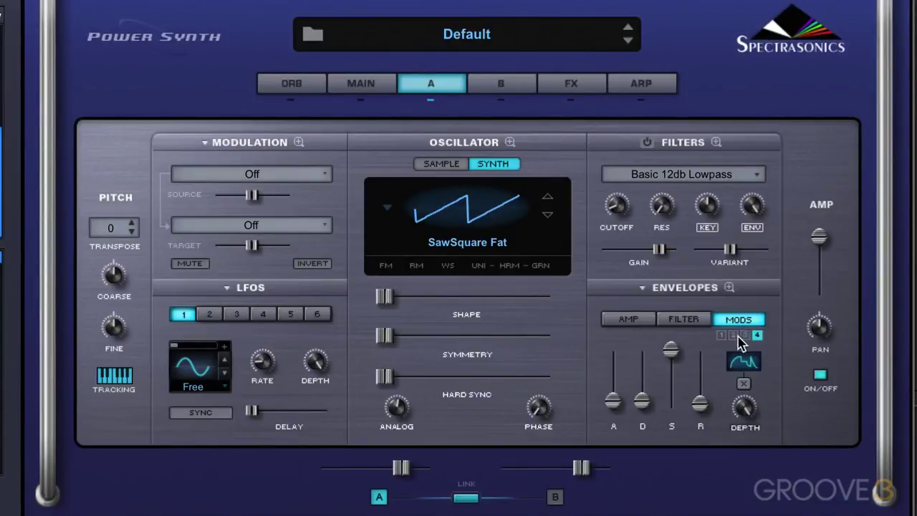
# Step: Cycle layer A's envelopes through filter and mods, finishing back on the amp envelope
pyautogui.click(637, 323)
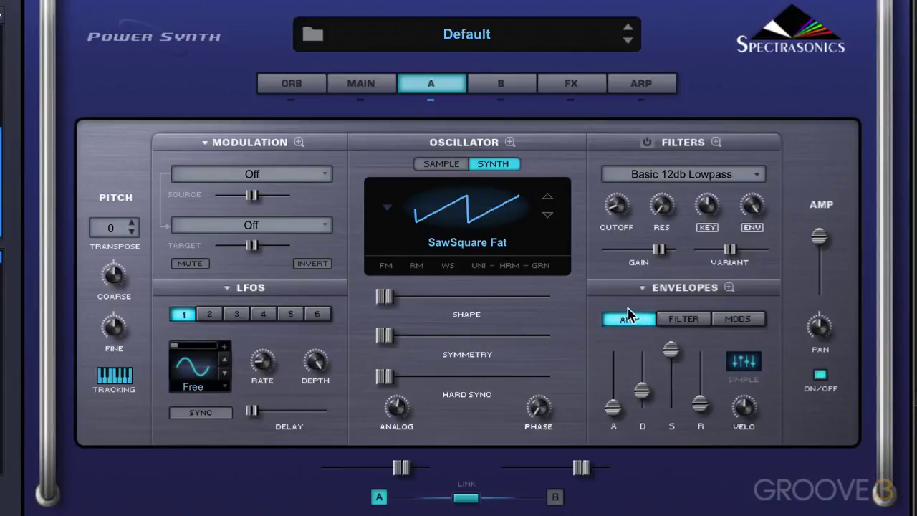
pyautogui.click(682, 321)
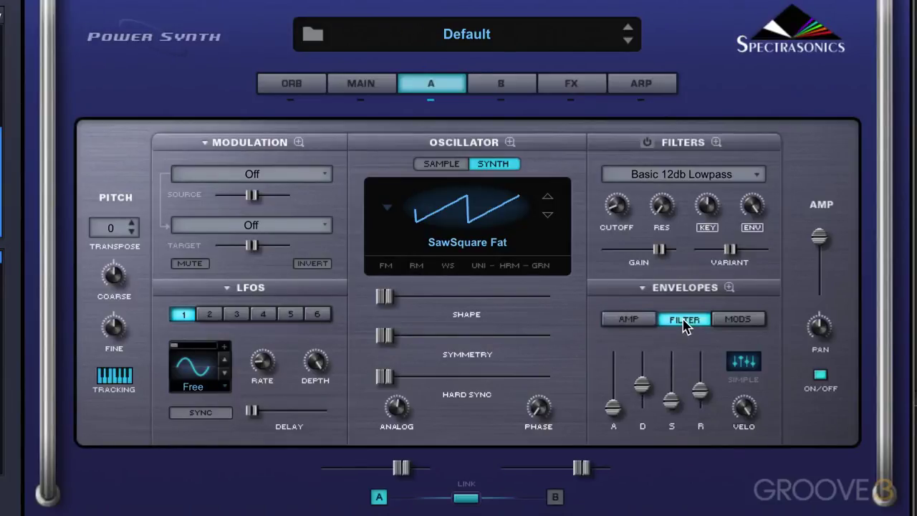
pyautogui.click(745, 319)
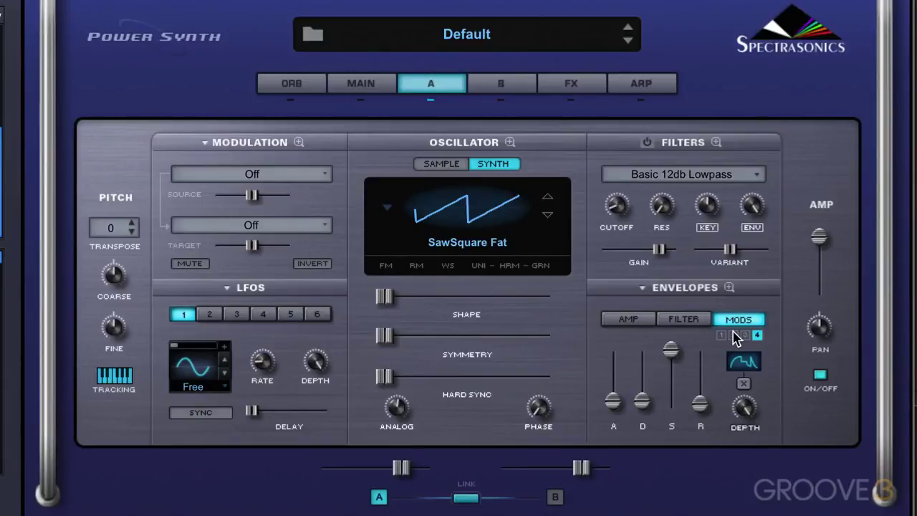
pyautogui.click(627, 322)
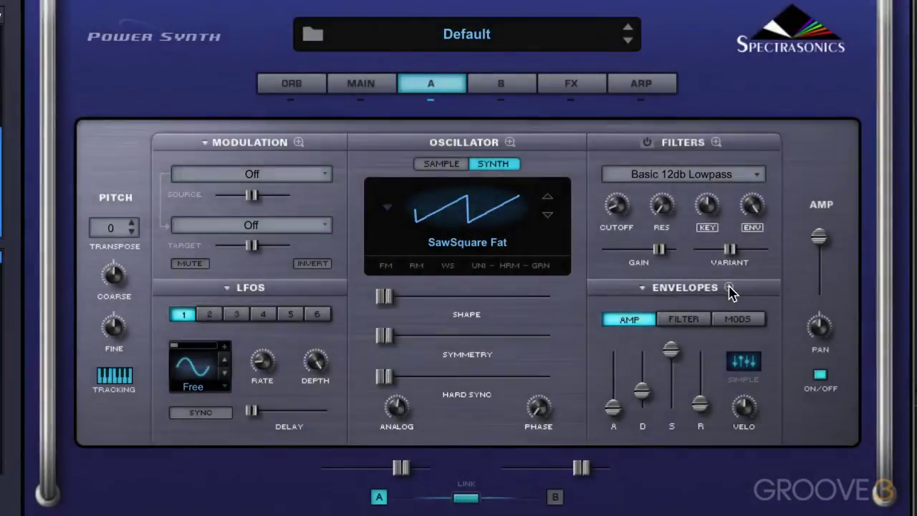
pyautogui.click(729, 287)
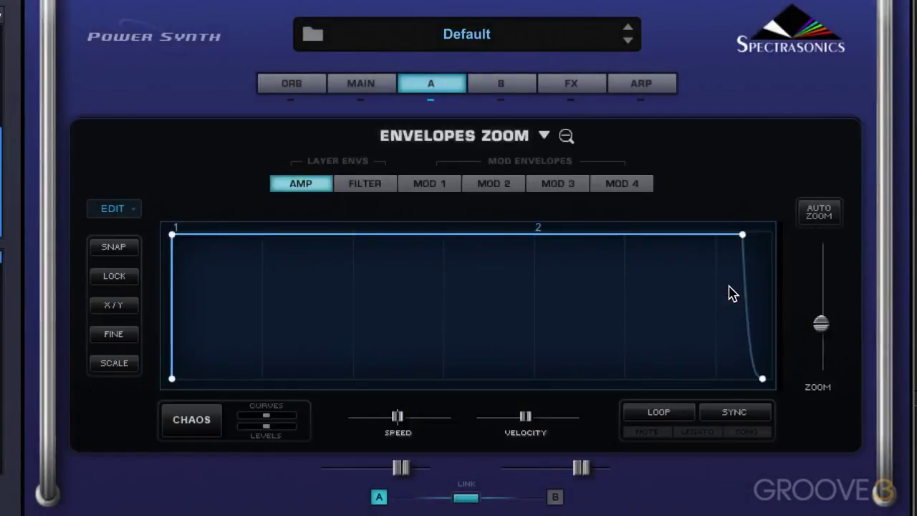
pyautogui.click(371, 184)
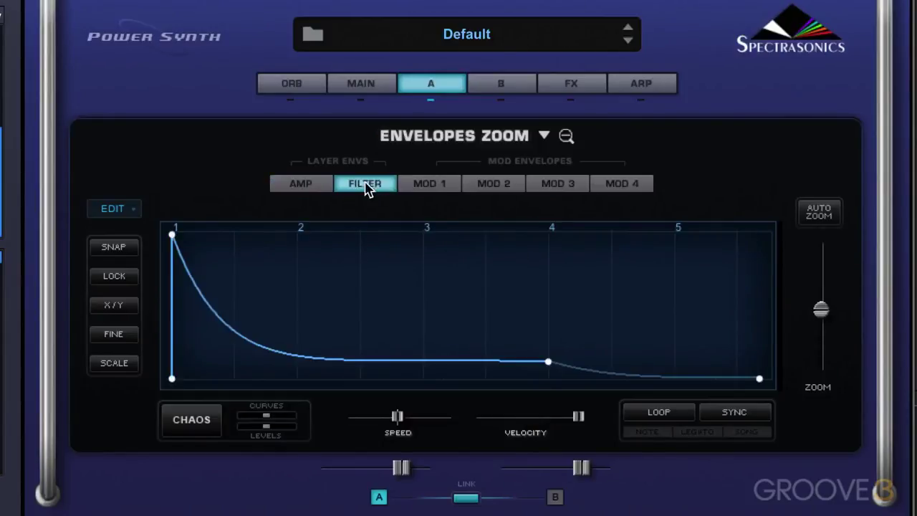
pyautogui.click(310, 185)
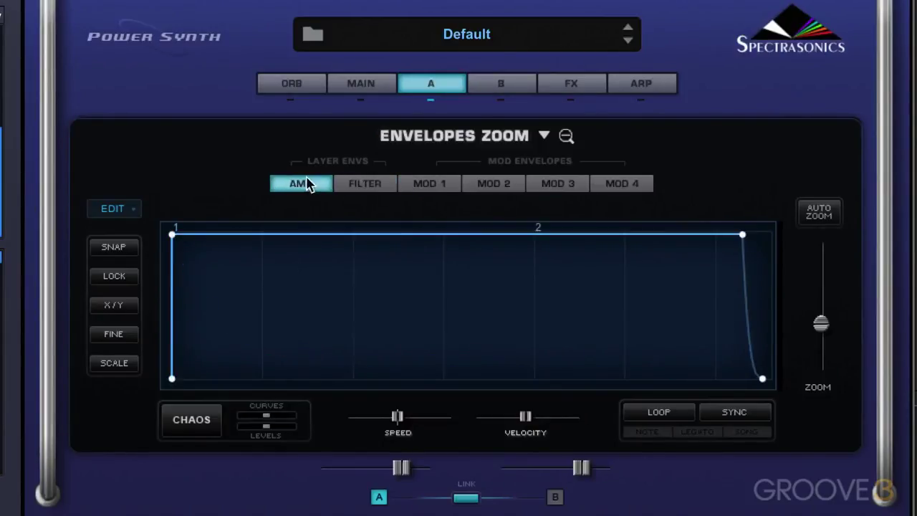
pyautogui.click(367, 185)
pyautogui.click(447, 185)
pyautogui.click(487, 188)
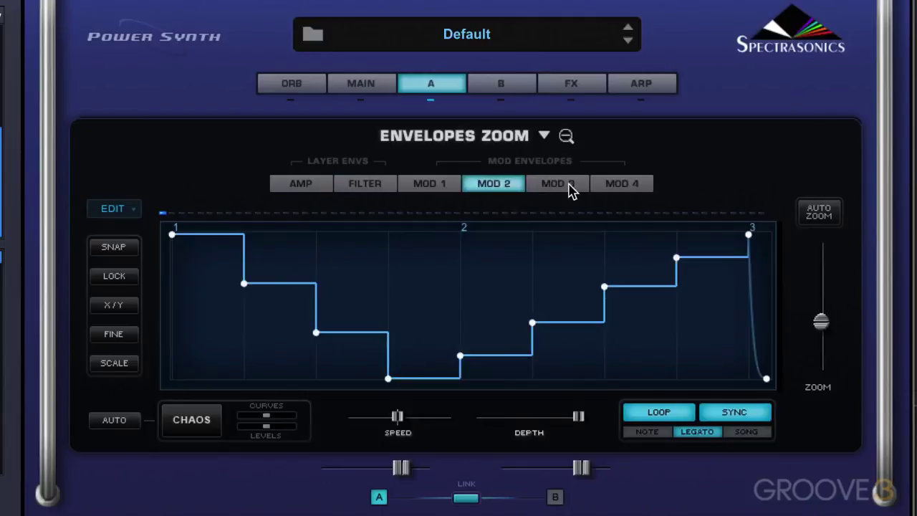
pyautogui.click(571, 188)
pyautogui.click(610, 186)
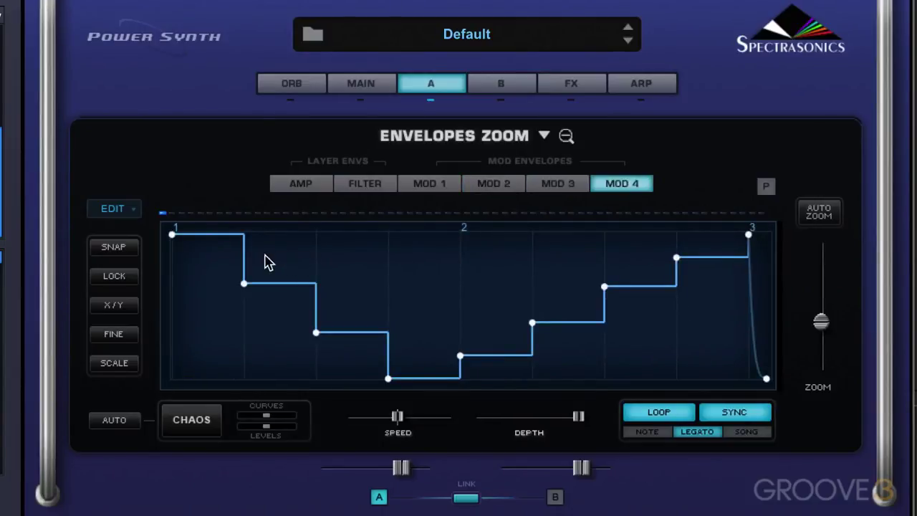
pyautogui.click(301, 189)
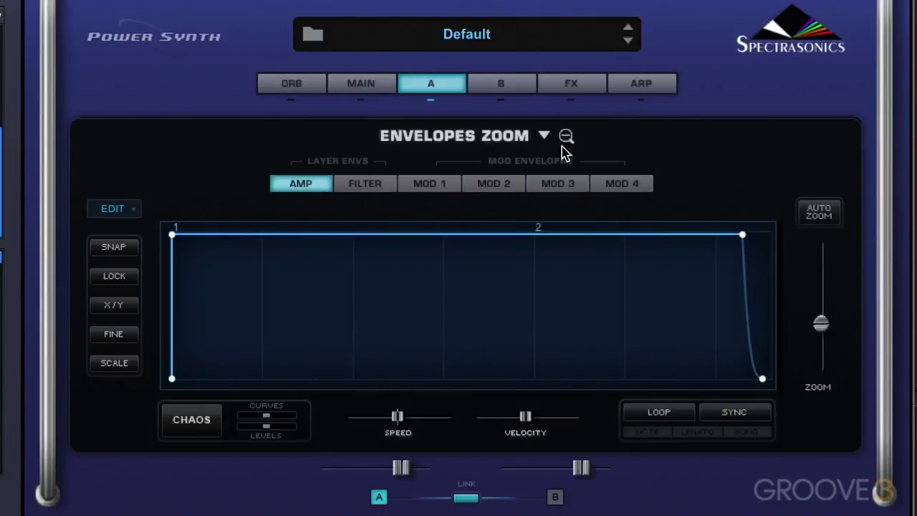
pyautogui.click(566, 136)
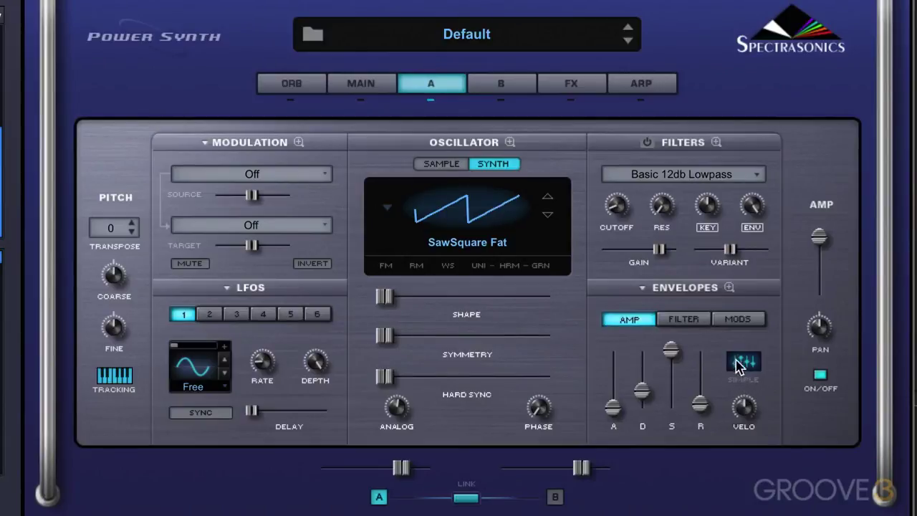
# Step: Look through layer A's filter envelope and mod envelopes 2 to 4
pyautogui.click(685, 323)
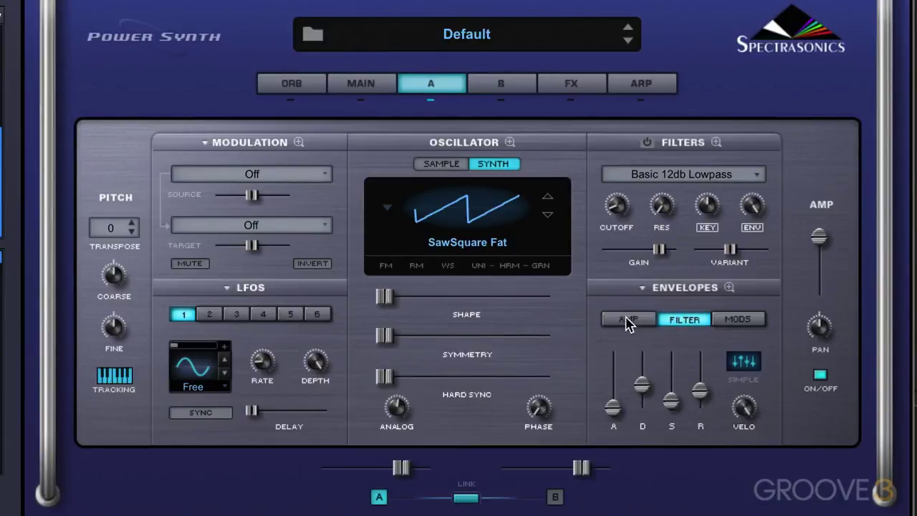
pyautogui.click(745, 323)
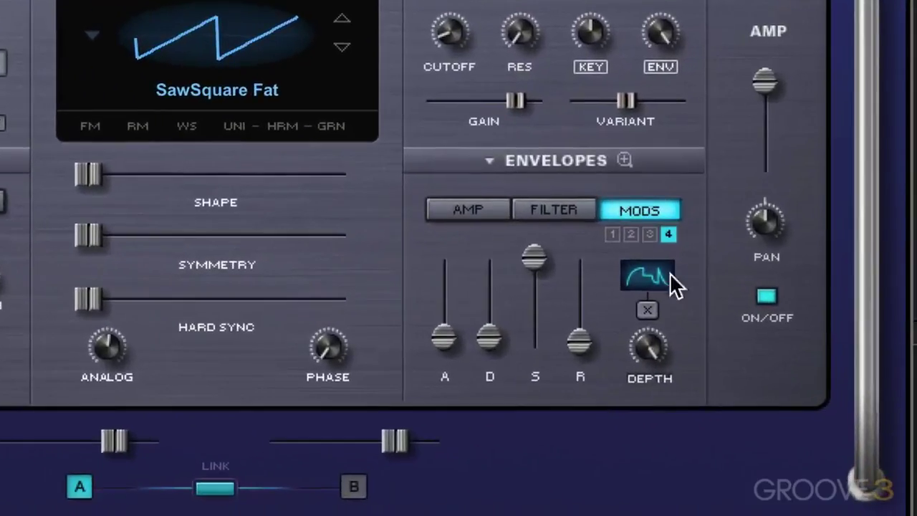
pyautogui.click(650, 235)
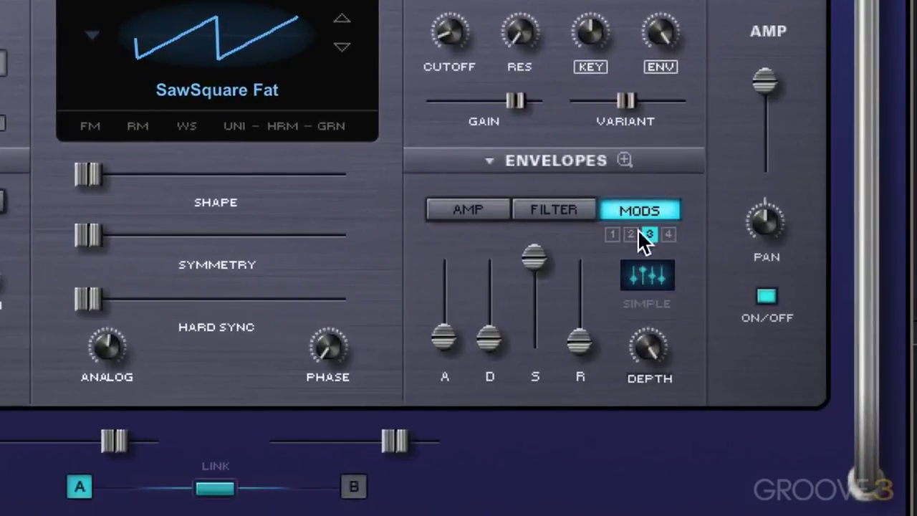
pyautogui.click(668, 234)
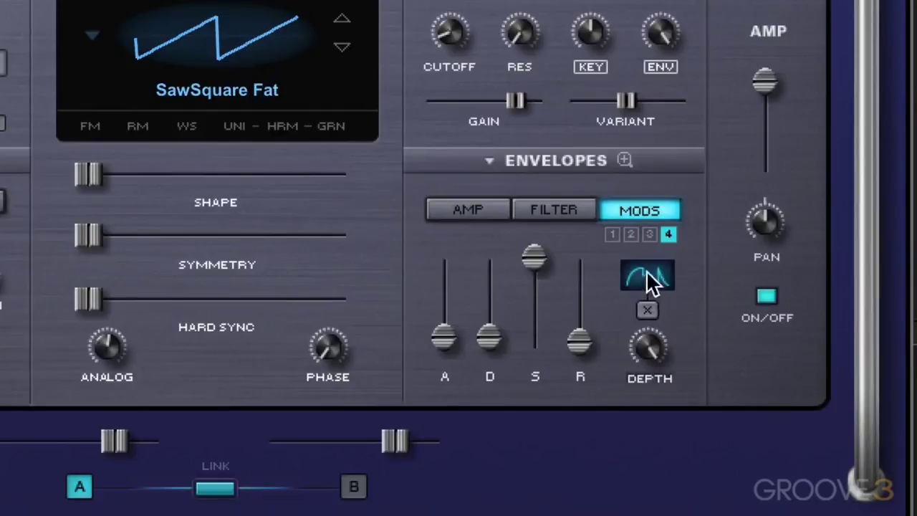
pyautogui.click(646, 234)
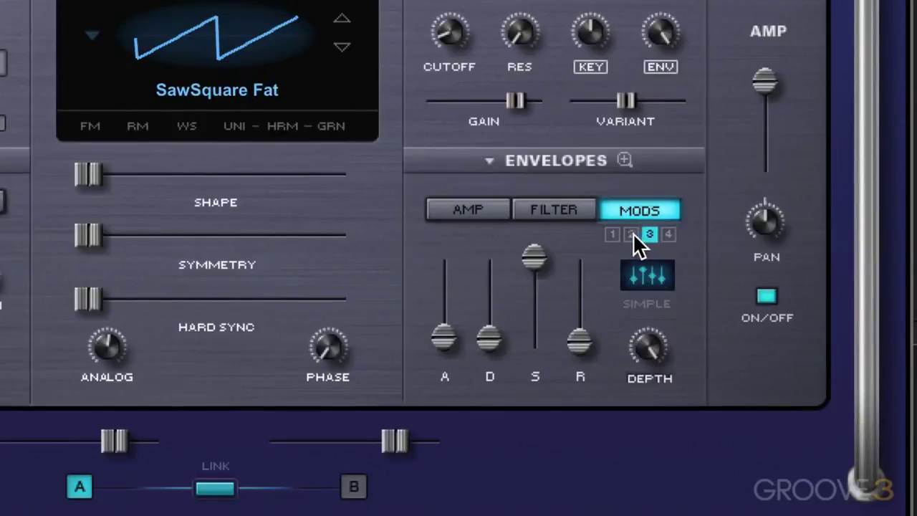
pyautogui.click(632, 232)
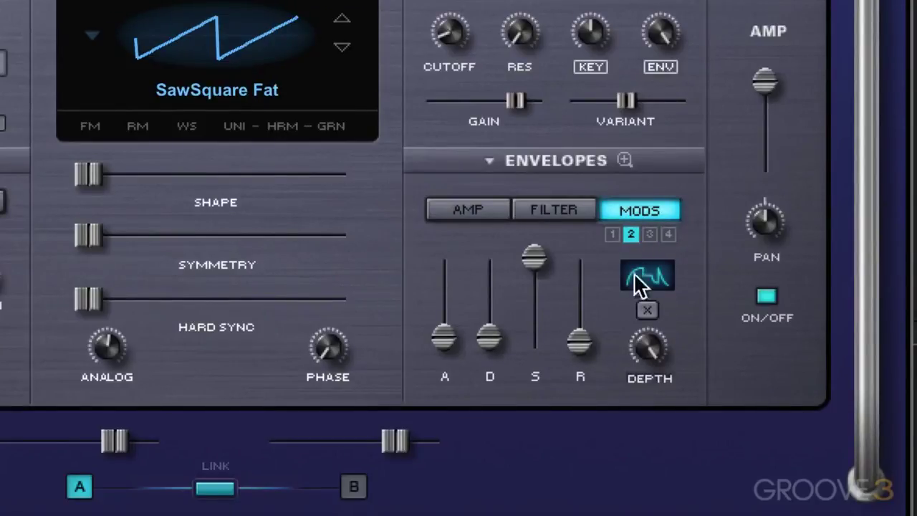
# Step: Remove mod envelope 1's custom curve and return to the amp envelope
pyautogui.click(613, 234)
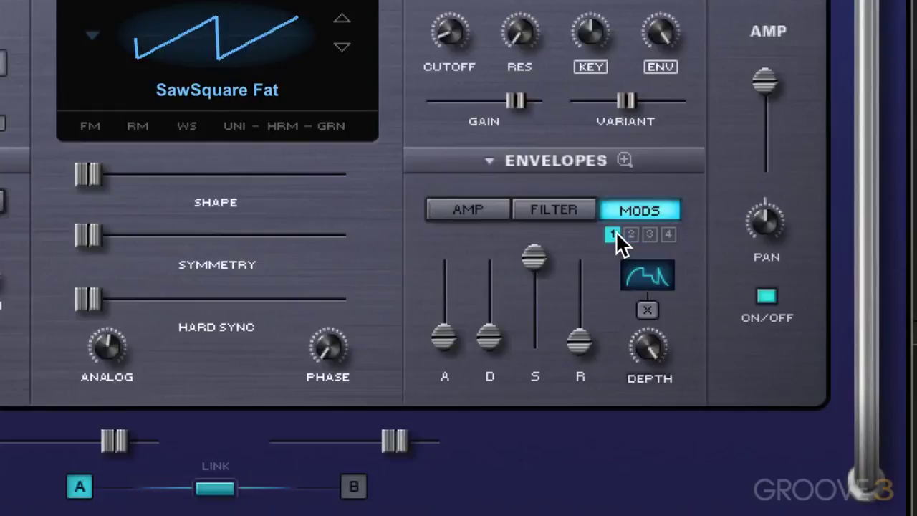
pyautogui.click(647, 309)
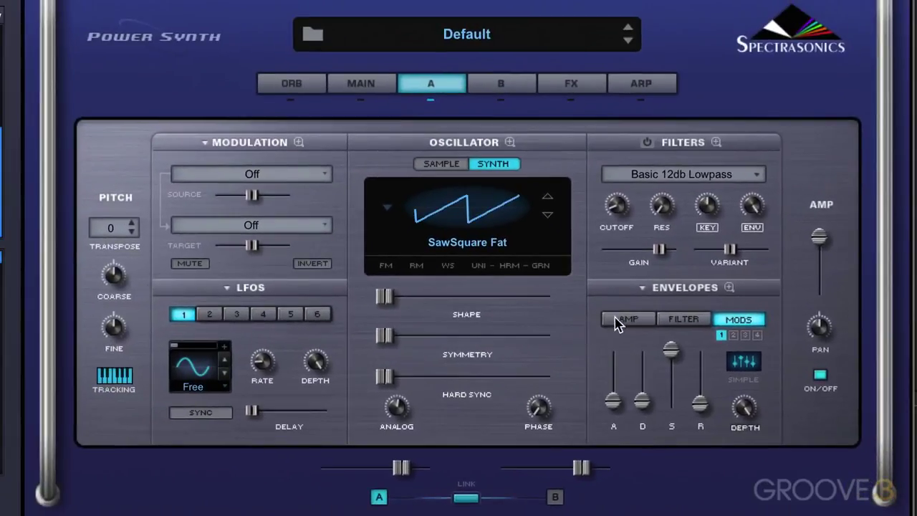
pyautogui.click(620, 320)
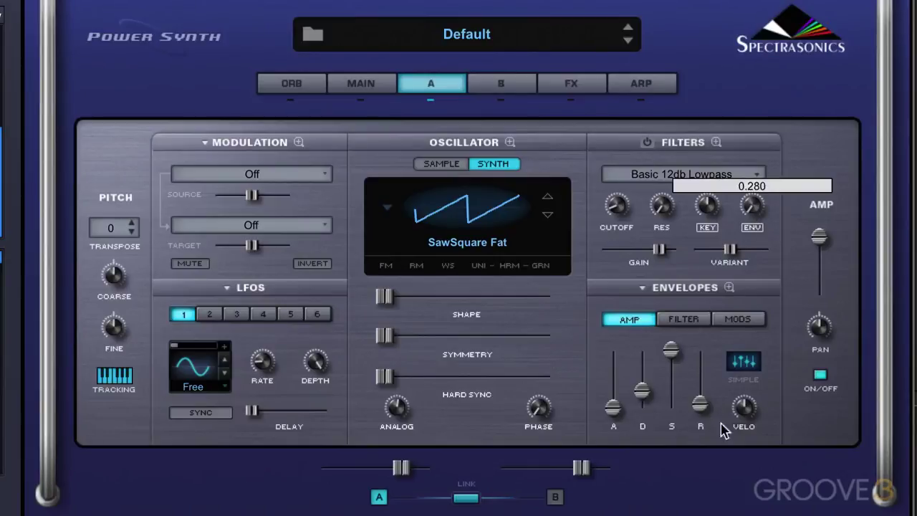
# Step: Switch on layer A's filter and raise its cutoff and resonance
pyautogui.click(647, 142)
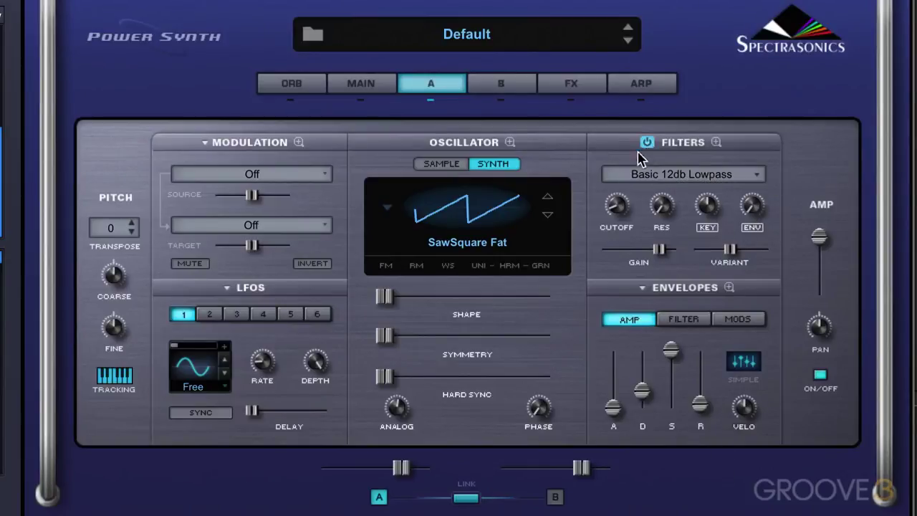
pyautogui.moveTo(618, 211)
pyautogui.moveTo(617, 210); pyautogui.dragTo(649, 149)
# Step: Lengthen the amp envelope attack toward about 3.4 seconds
pyautogui.moveTo(614, 414)
pyautogui.moveTo(617, 412); pyautogui.dragTo(613, 390)
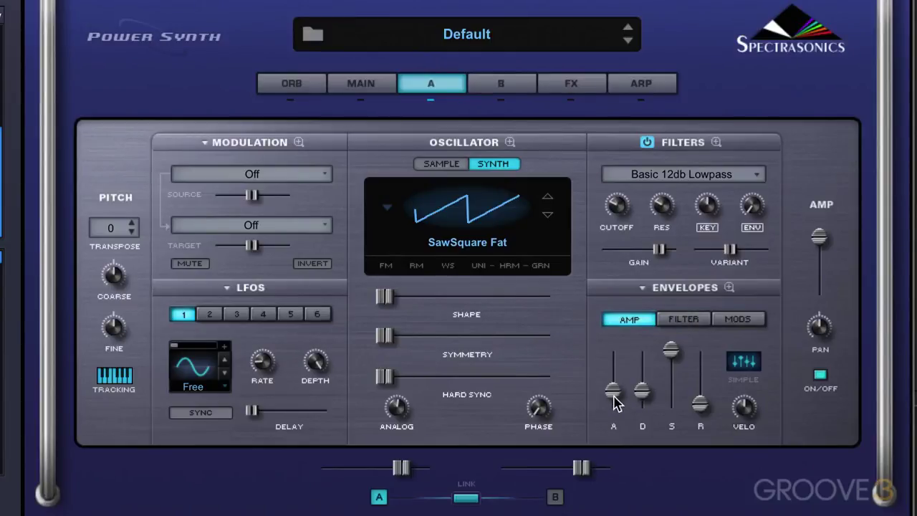
pyautogui.click(614, 401)
pyautogui.moveTo(618, 394)
pyautogui.mouseDown()
pyautogui.moveTo(614, 380)
pyautogui.moveTo(614, 393)
pyautogui.mouseUp()
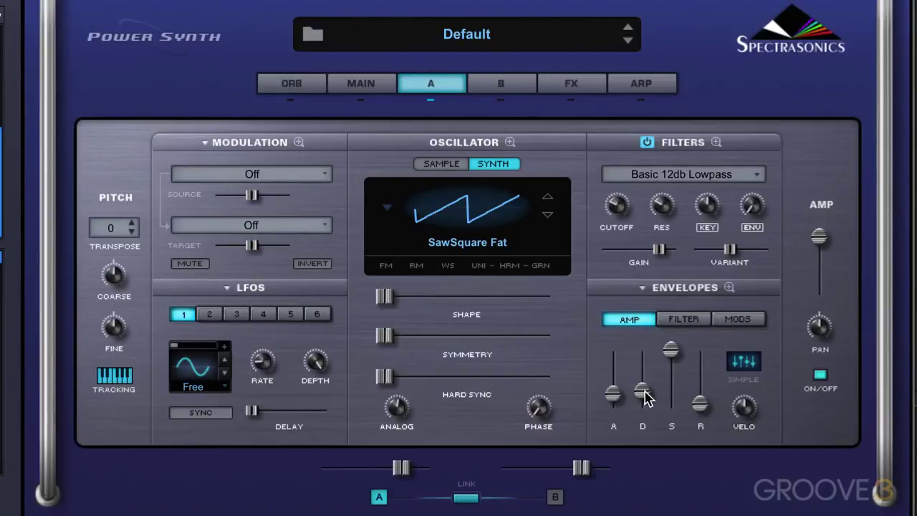
# Step: Set the amp envelope to decay 2.62 sec, sustain 0.21 and release 1.00 sec
pyautogui.moveTo(674, 355); pyautogui.dragTo(634, 465)
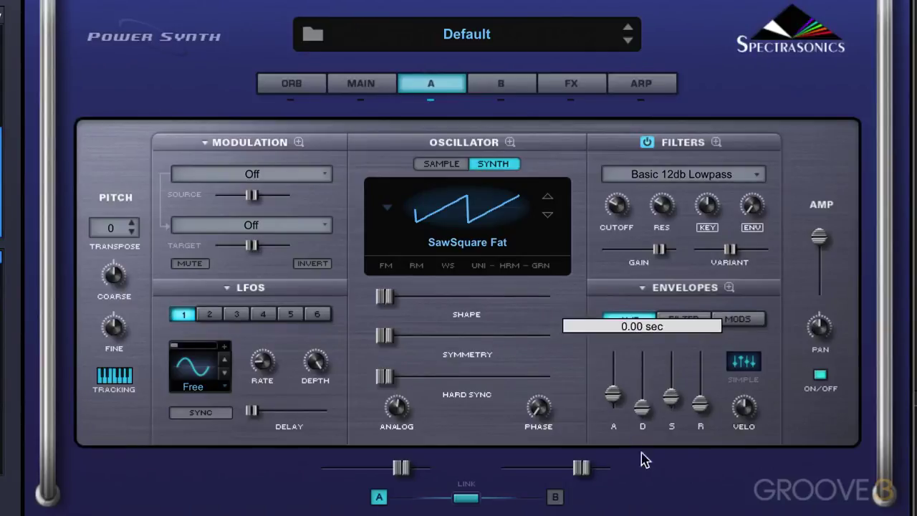
pyautogui.moveTo(671, 398); pyautogui.dragTo(672, 394)
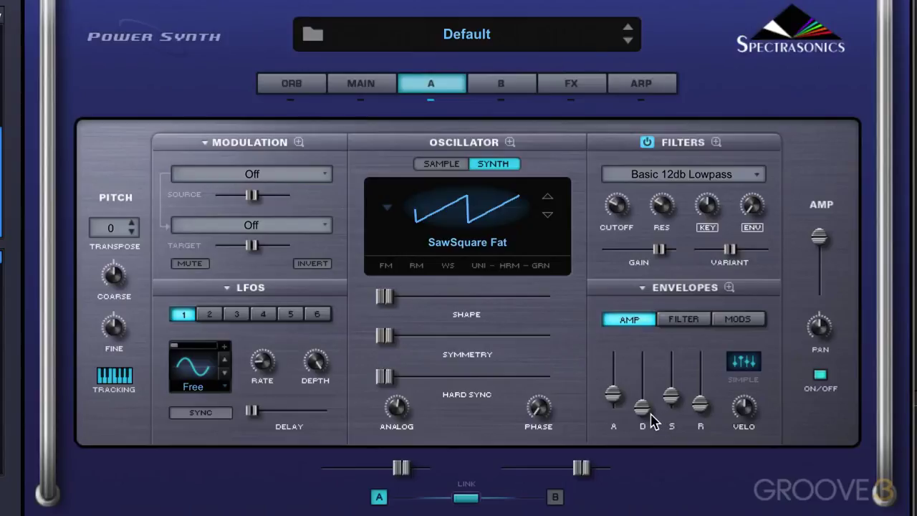
pyautogui.moveTo(643, 407)
pyautogui.mouseDown()
pyautogui.moveTo(642, 386)
pyautogui.moveTo(640, 397)
pyautogui.mouseUp()
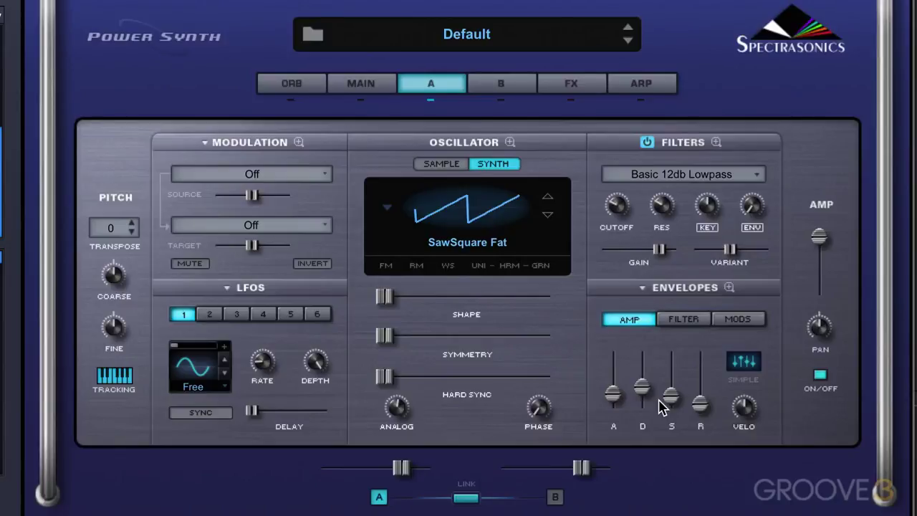
pyautogui.moveTo(674, 399); pyautogui.dragTo(668, 399)
pyautogui.moveTo(700, 409); pyautogui.dragTo(701, 425)
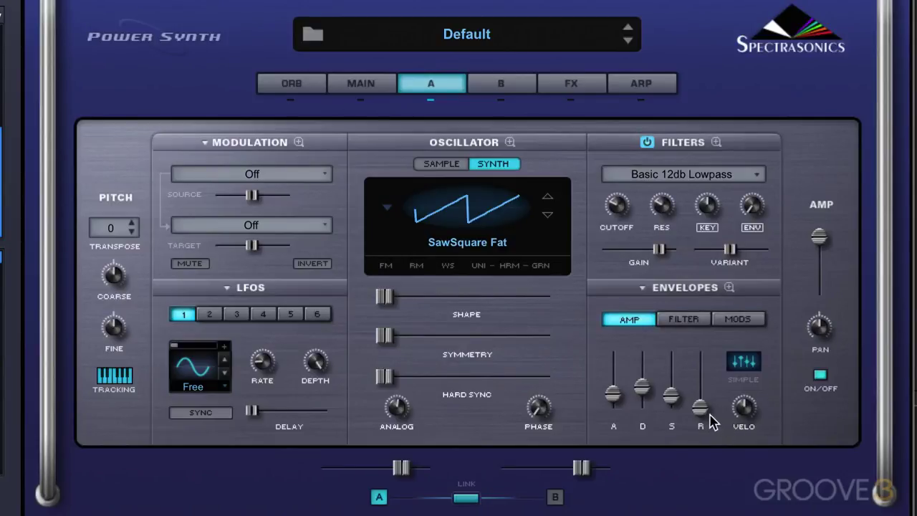
pyautogui.moveTo(701, 408); pyautogui.dragTo(704, 393)
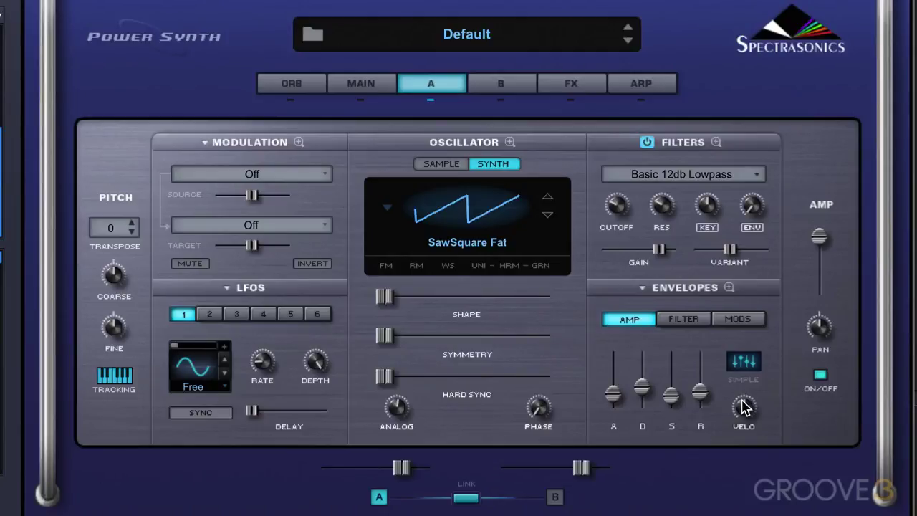
# Step: Set the amp VELO knob to about 0.265 and the filter cutoff to 0.213 kHz
pyautogui.moveTo(743, 407); pyautogui.dragTo(735, 254)
pyautogui.moveTo(749, 408); pyautogui.dragTo(738, 510)
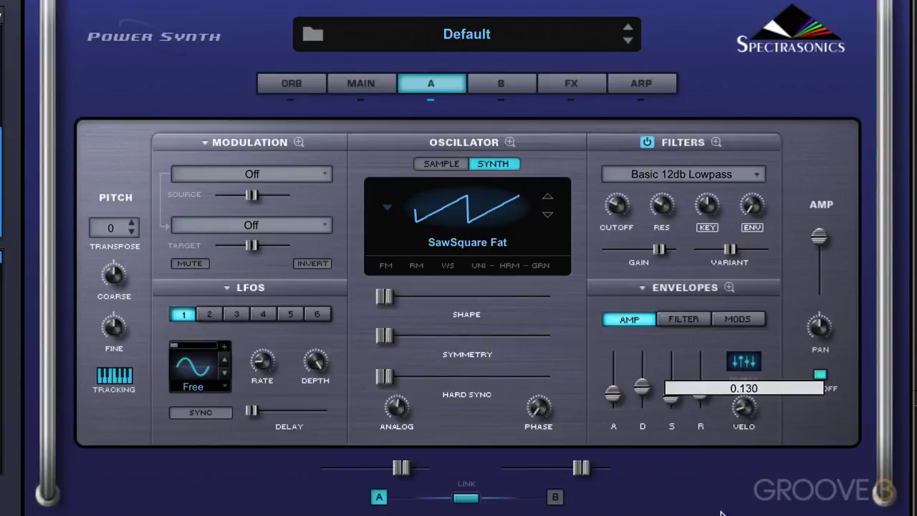
pyautogui.moveTo(732, 467); pyautogui.dragTo(735, 458)
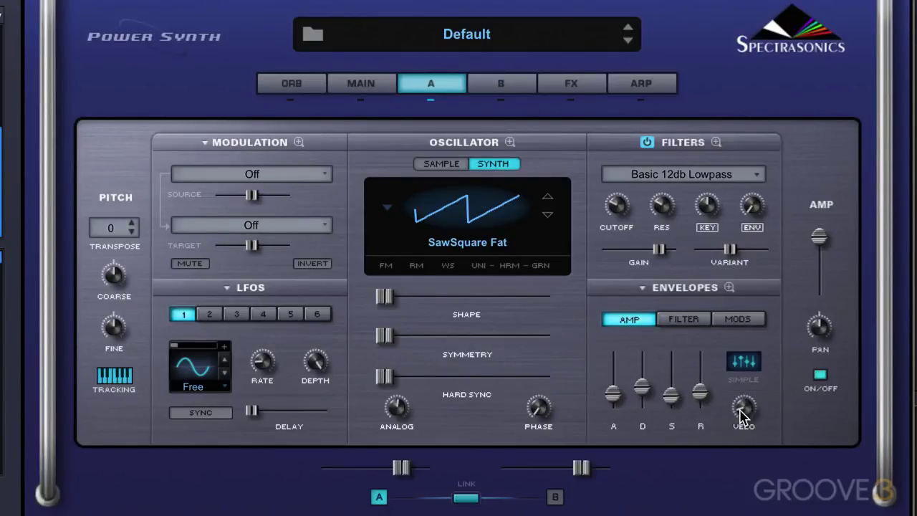
pyautogui.moveTo(743, 409); pyautogui.dragTo(721, 285)
pyautogui.moveTo(614, 207); pyautogui.dragTo(615, 228)
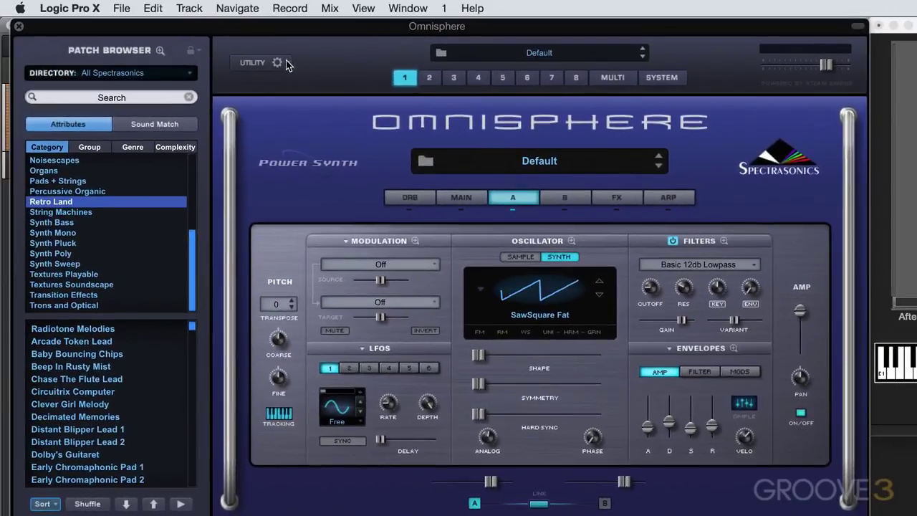
# Step: Copy layer A with Utility > Copy Layer and paste it into layer B
pyautogui.click(286, 62)
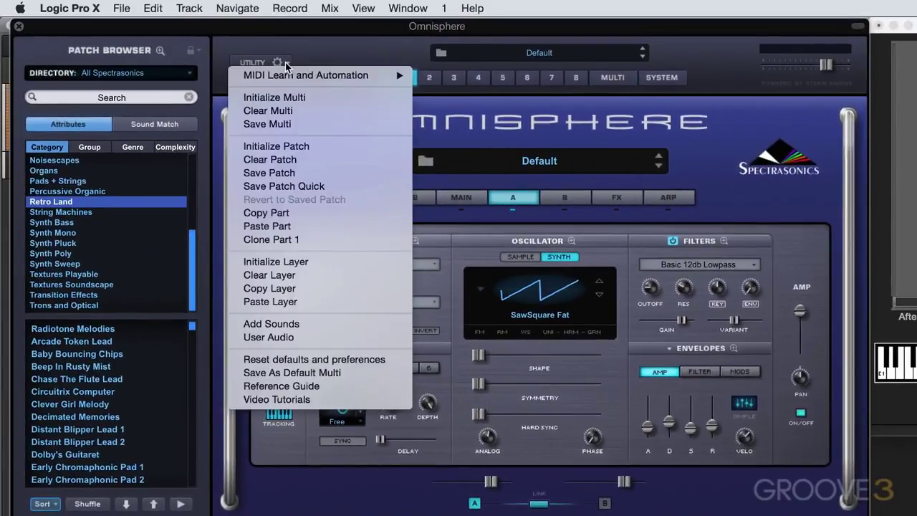
pyautogui.click(278, 289)
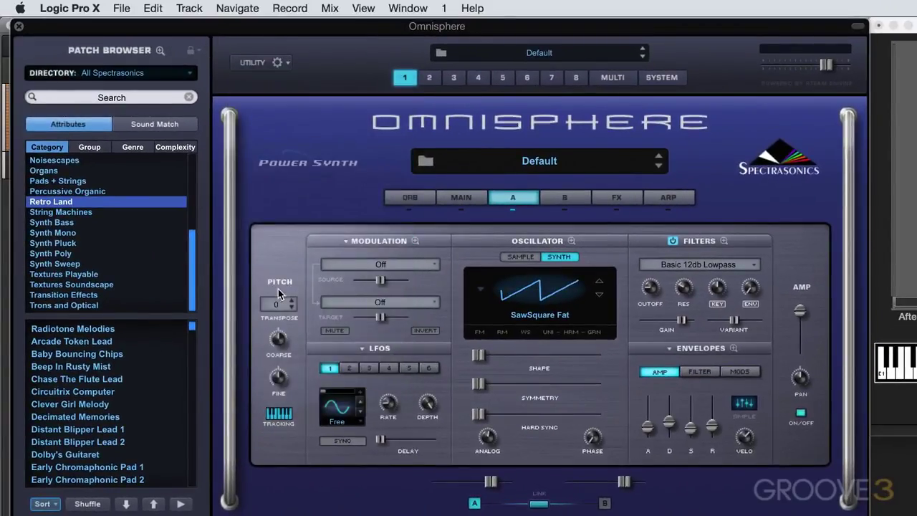
pyautogui.click(563, 198)
pyautogui.click(286, 62)
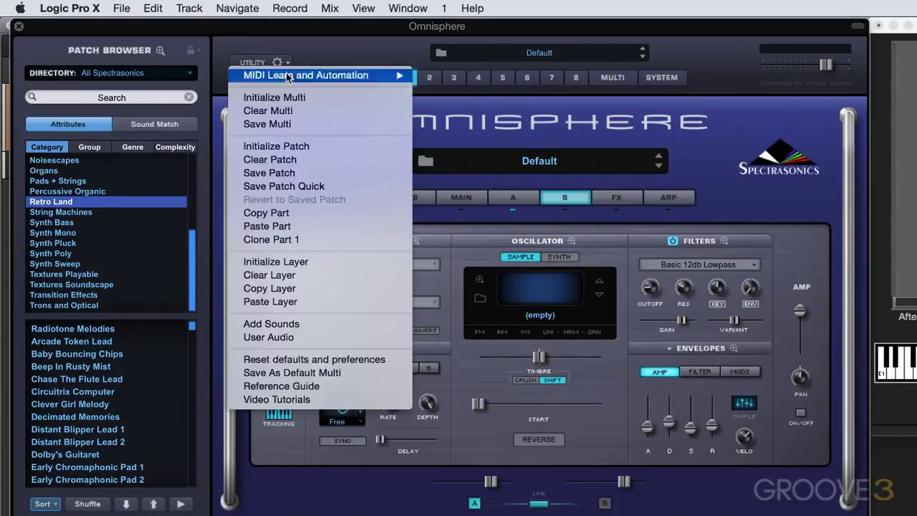
pyautogui.click(285, 304)
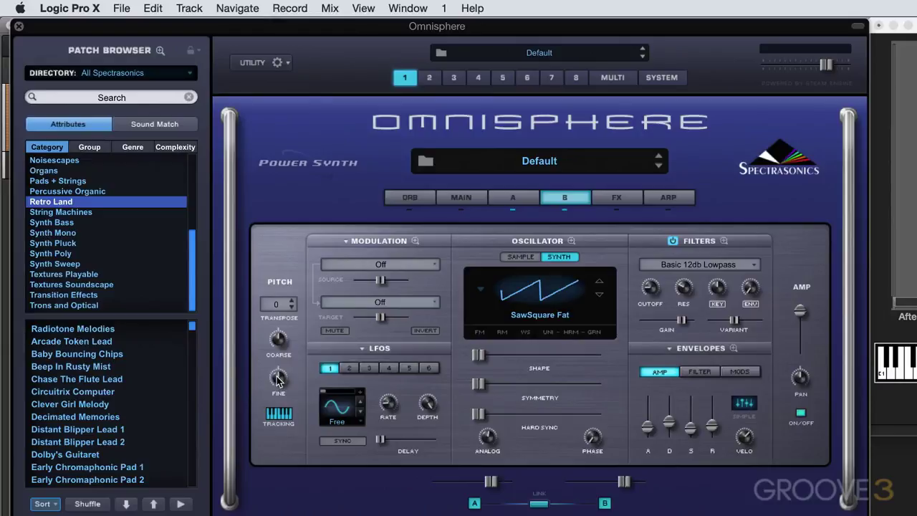
pyautogui.moveTo(279, 379)
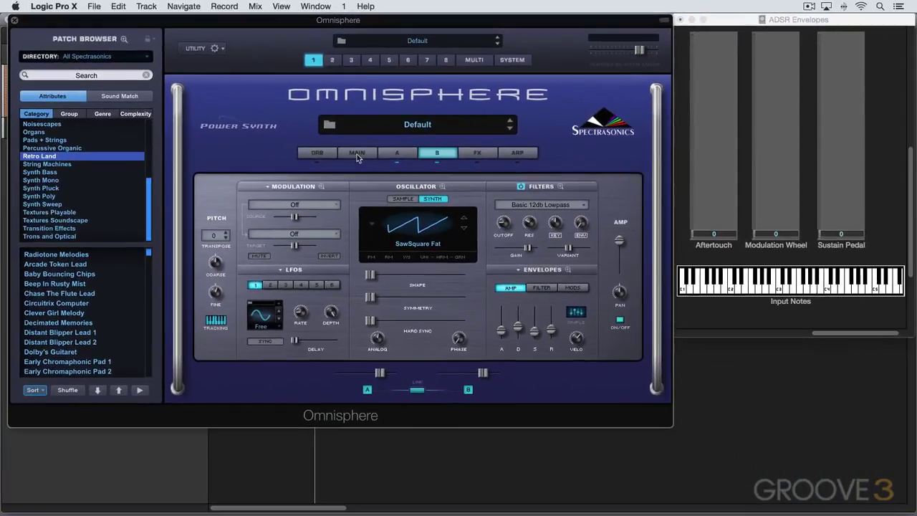
# Step: Set polyphony to 31 voices on the Main page and return to the layer A editor
pyautogui.click(460, 197)
pyautogui.click(230, 192)
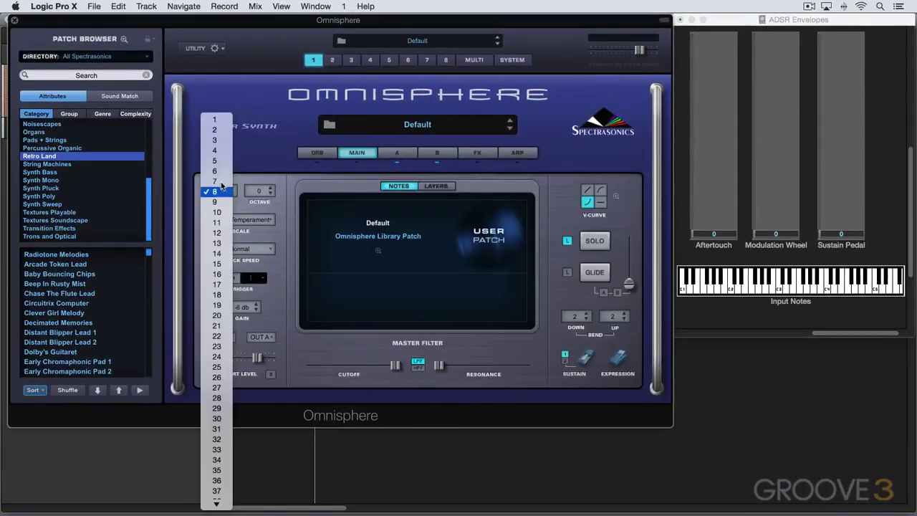
pyautogui.click(287, 363)
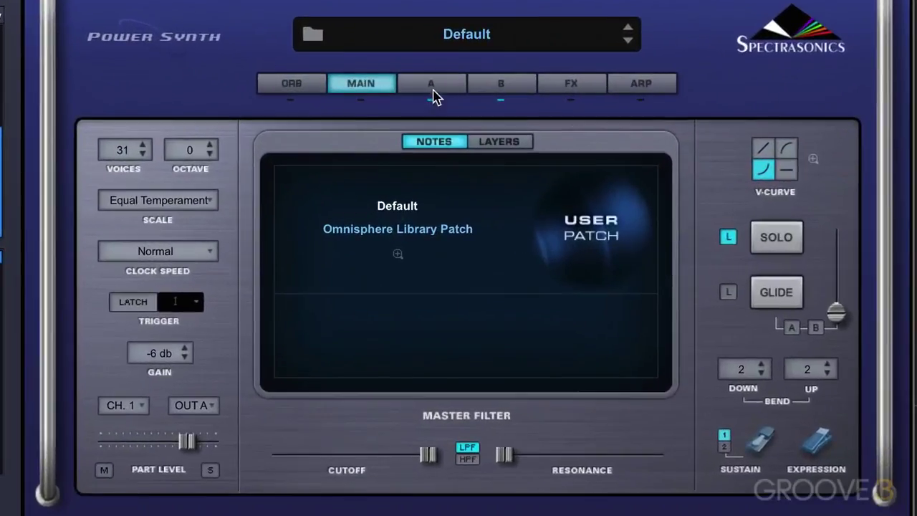
pyautogui.click(411, 155)
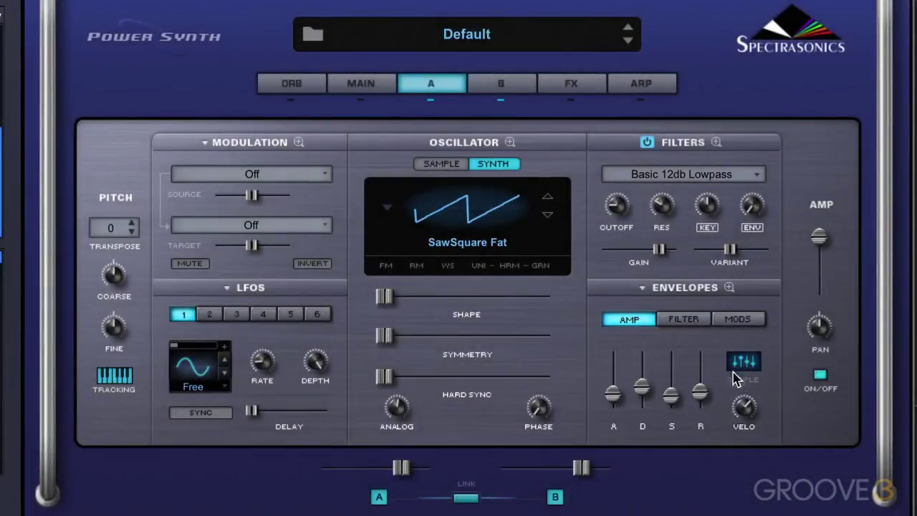
# Step: Select layer A's mod envelope 2 and set its DEPTH to about 0.815
pyautogui.click(739, 320)
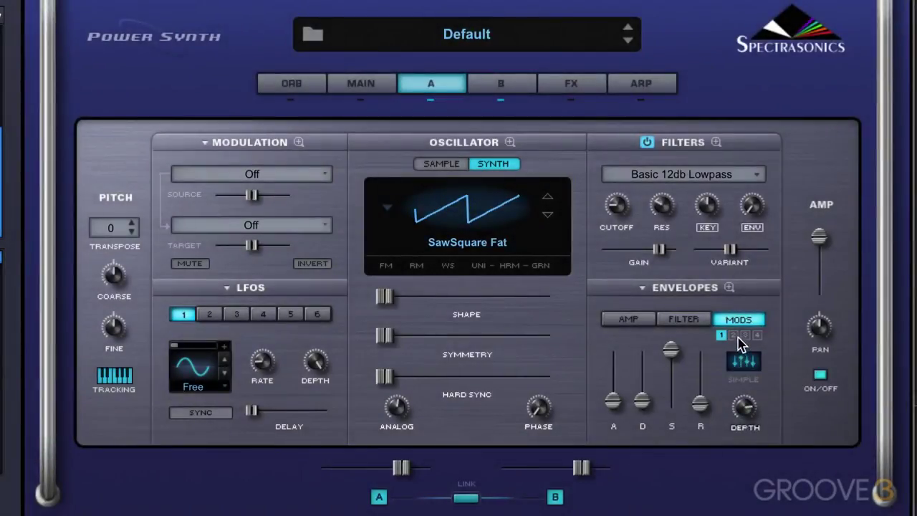
pyautogui.click(734, 334)
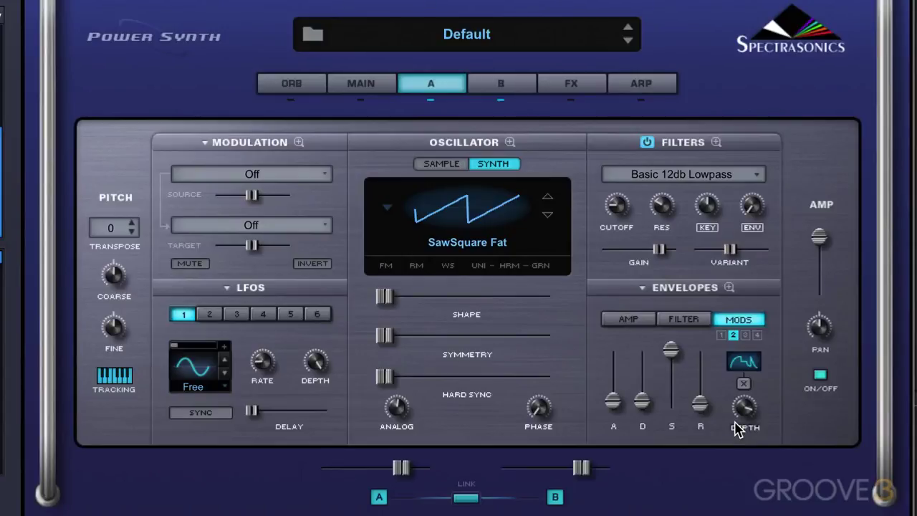
pyautogui.moveTo(737, 428); pyautogui.dragTo(738, 376)
pyautogui.moveTo(745, 414); pyautogui.dragTo(734, 434)
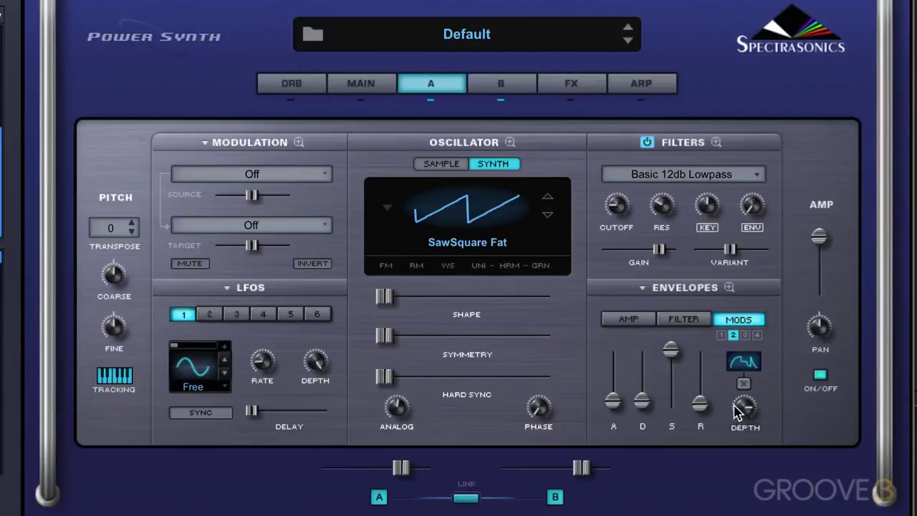